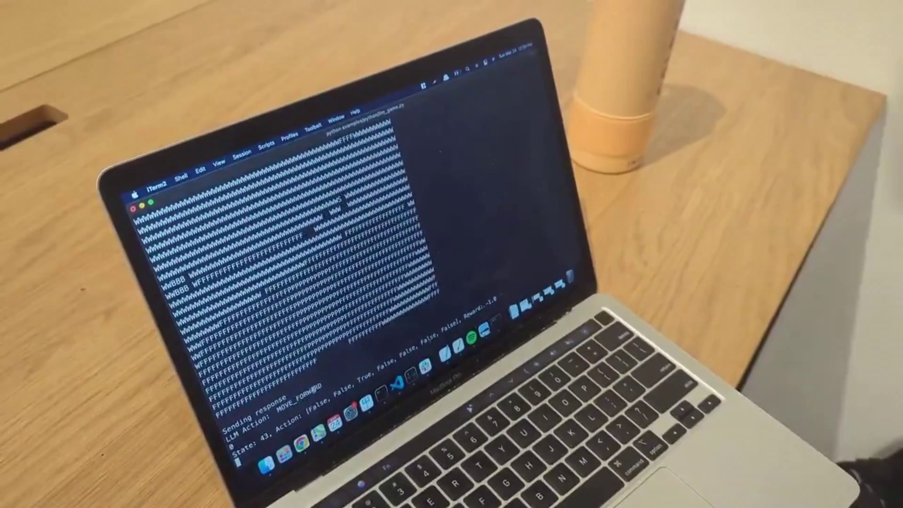
key("ctrl+Right")
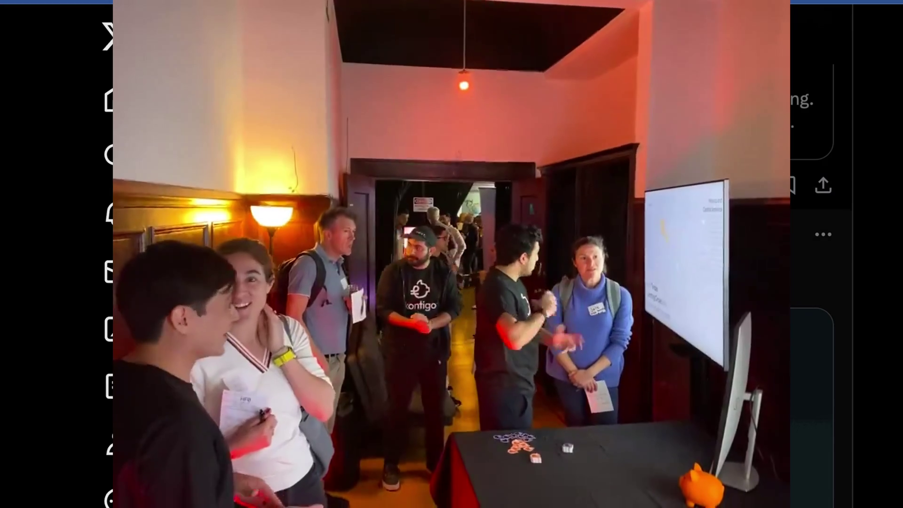
scroll(820, 253, "down", 1)
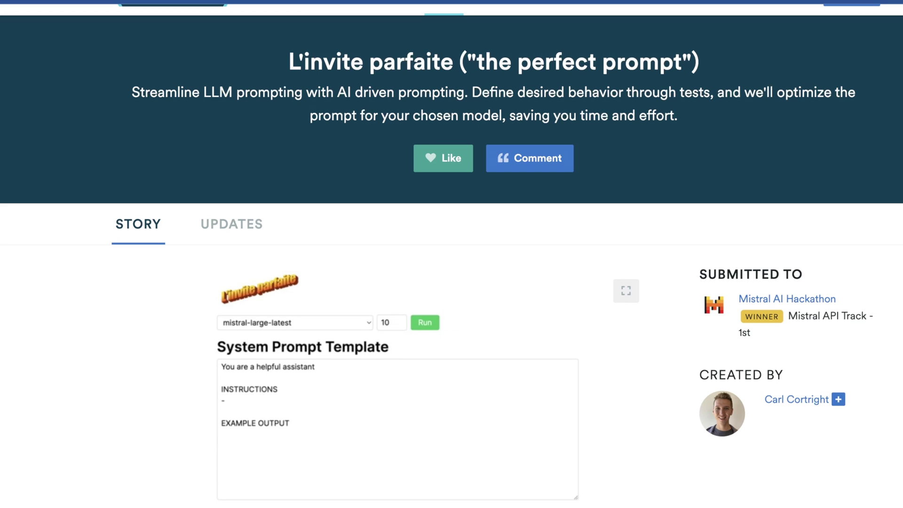
Read the "L'invite parfaite" hackathon project story, covering its interface screenshot, demo and pitch deck links, and Inspiration section
scroll(451, 253, "down", 10)
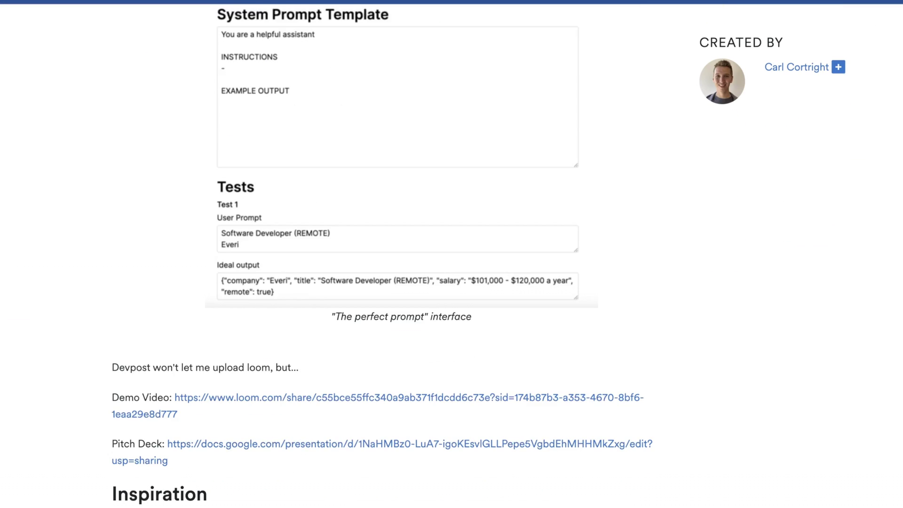
scroll(452, 255, "down", 6)
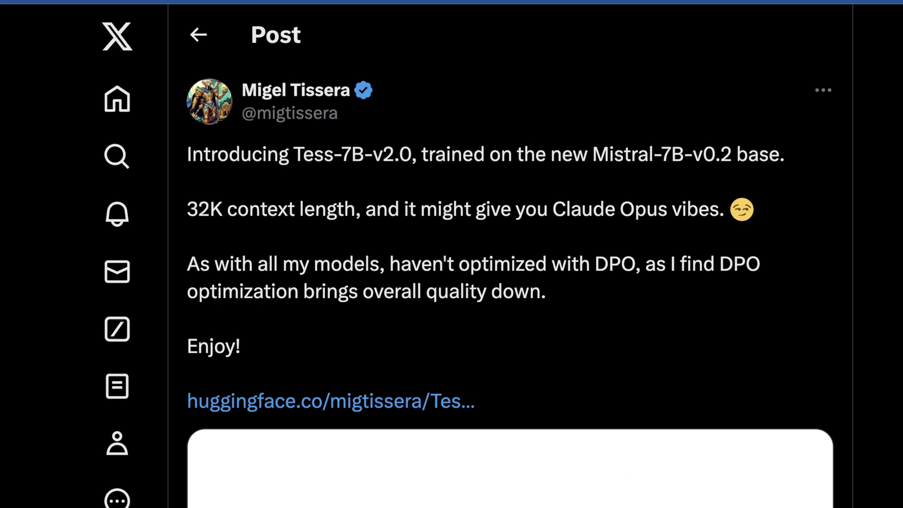
Read the post introducing Tess-7B-v2.0, including its description and Hugging Face link
scroll(510, 254, "down", 2)
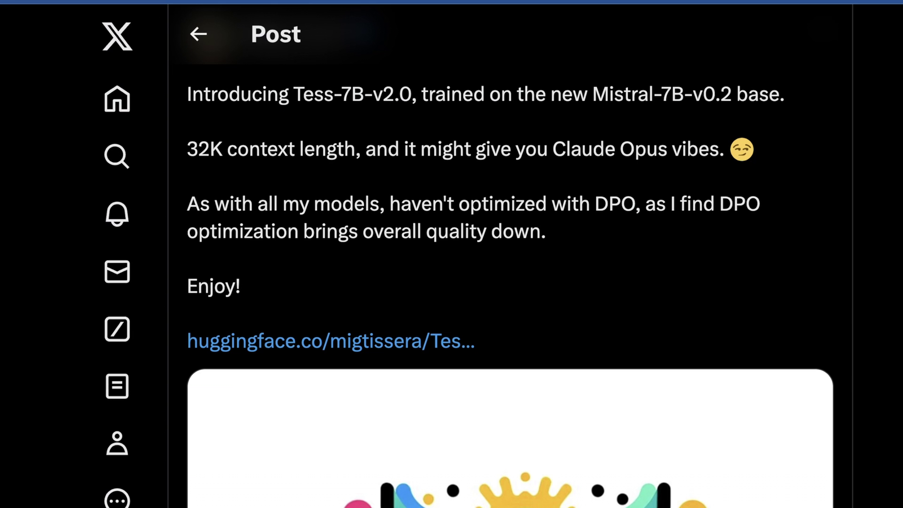
scroll(510, 254, "down", 2)
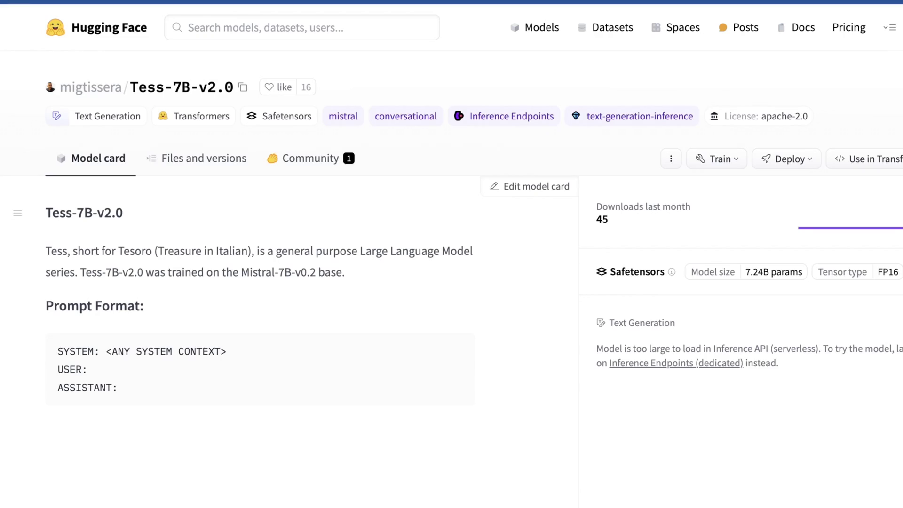
Examine the Tess-7B-v2.0 model card's introduction and prompt format
scroll(451, 254, "down", 10)
scroll(452, 254, "up", 10)
scroll(452, 254, "down", 1)
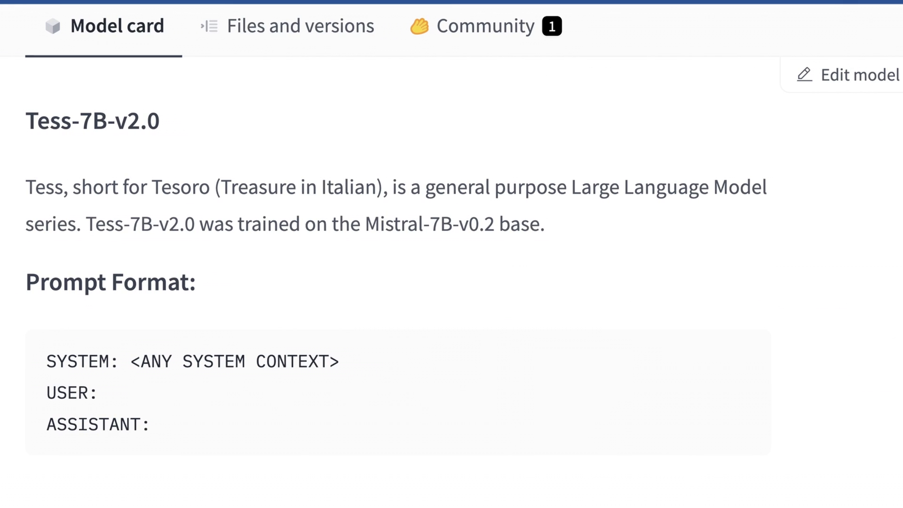
scroll(452, 255, "down", 1)
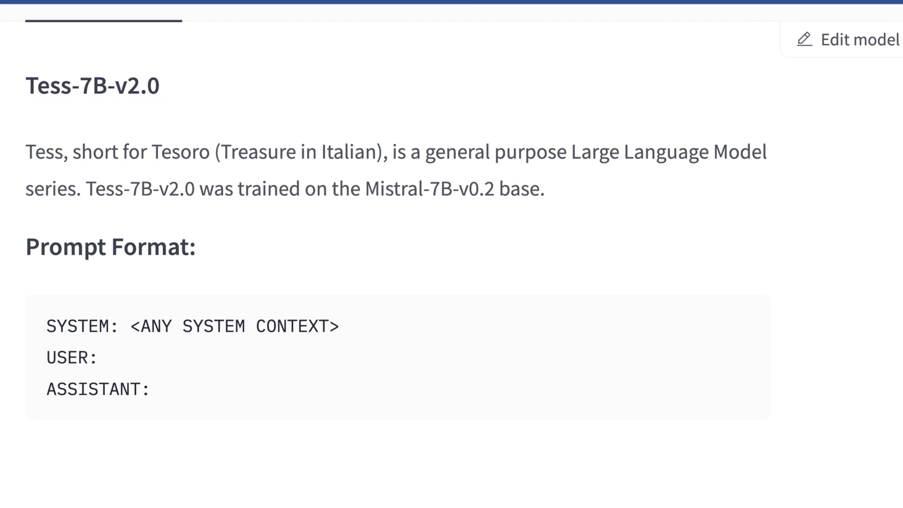
scroll(397, 254, "down", 3)
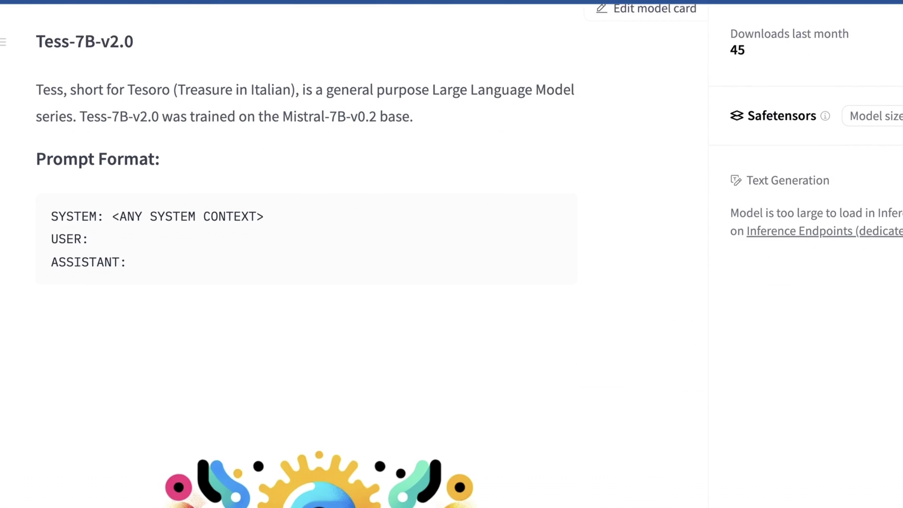
scroll(451, 255, "down", 2)
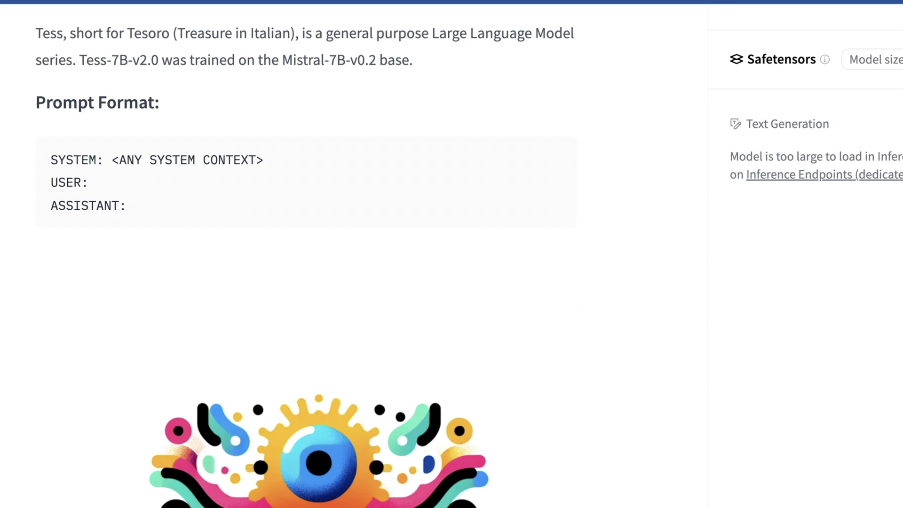
Review the model card's Python usage example and its Limitations & Biases section
scroll(306, 282, "down", 10)
scroll(306, 282, "down", 2)
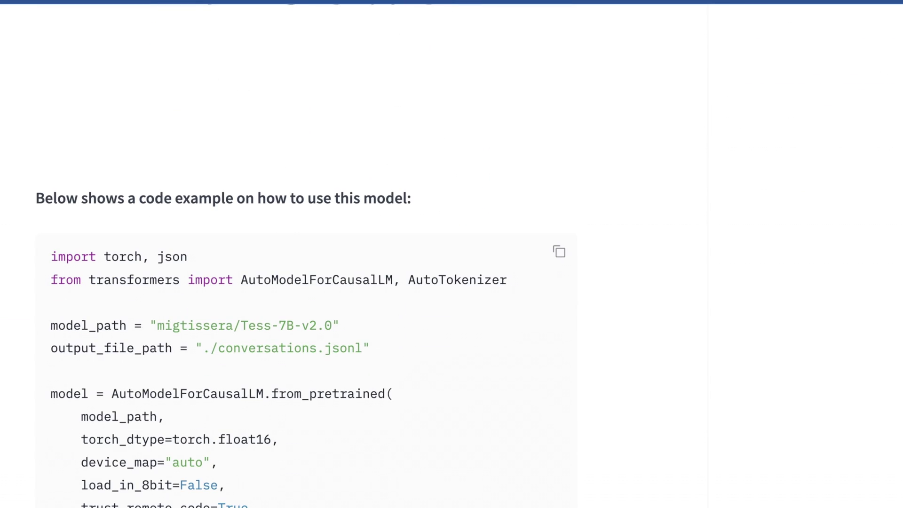
scroll(305, 254, "down", 14)
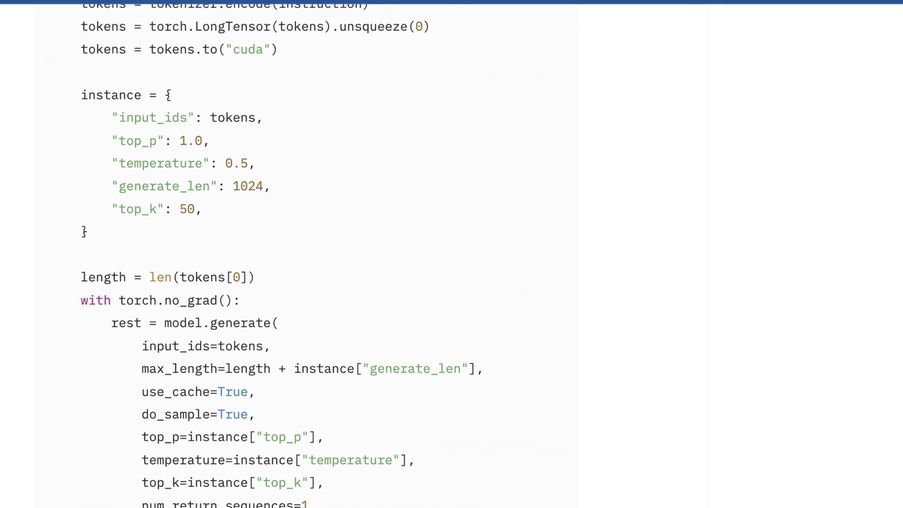
scroll(306, 254, "down", 15)
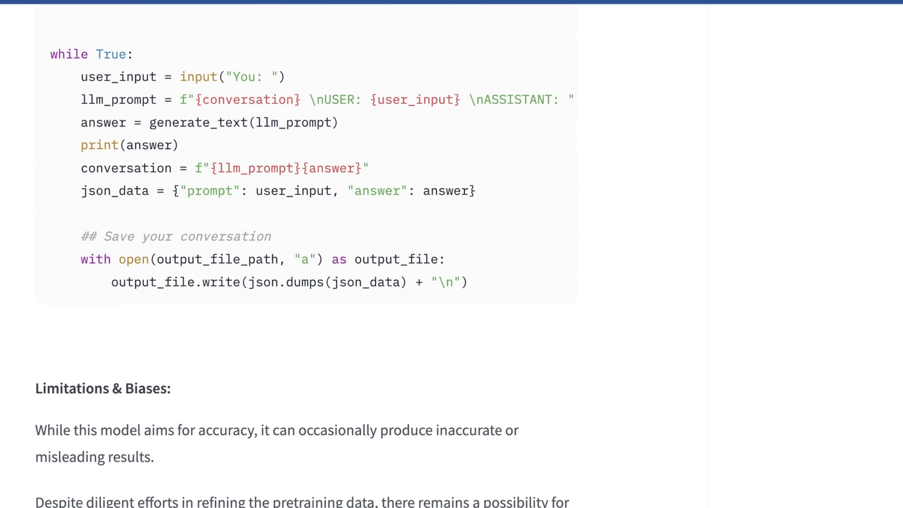
scroll(305, 254, "down", 5)
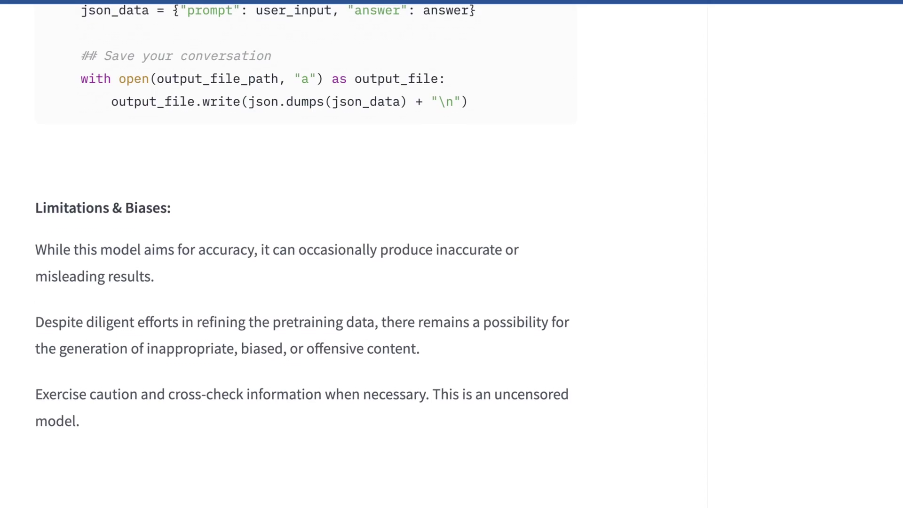
scroll(305, 254, "up", 8)
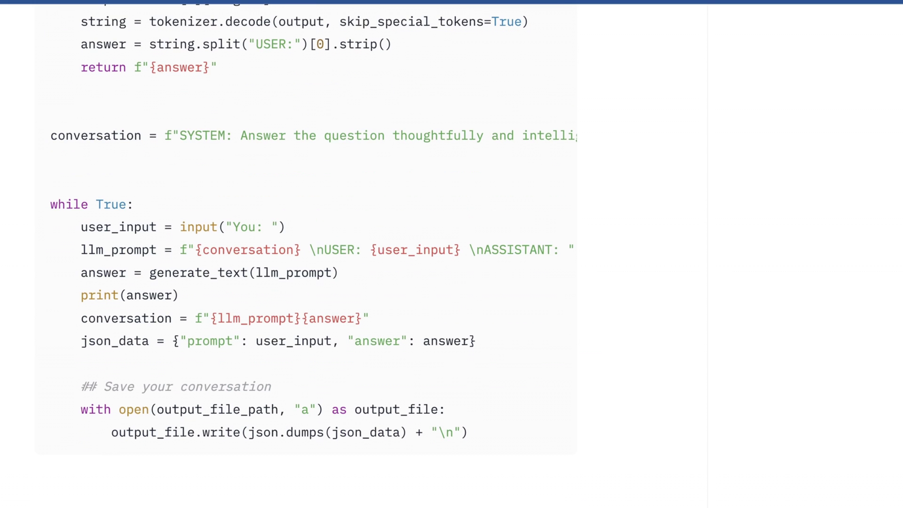
scroll(305, 254, "down", 5)
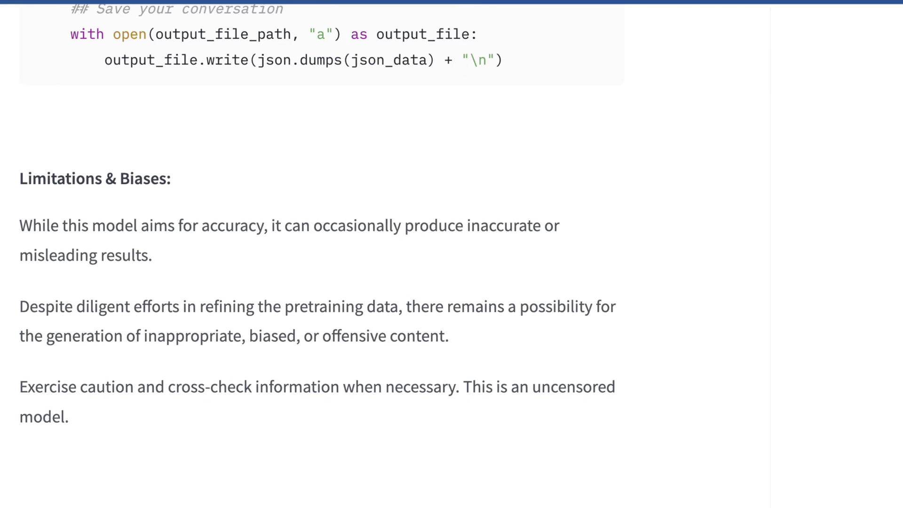
scroll(362, 212, "down", 1)
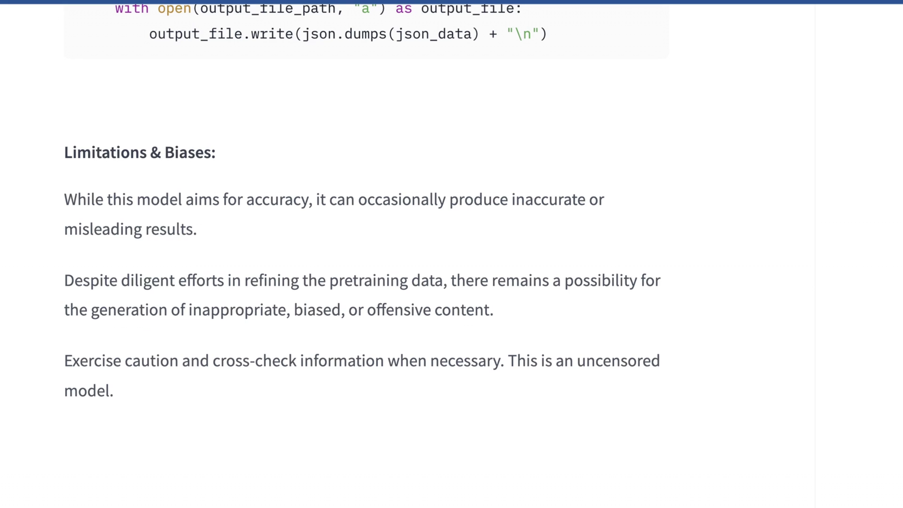
scroll(361, 200, "down", 1)
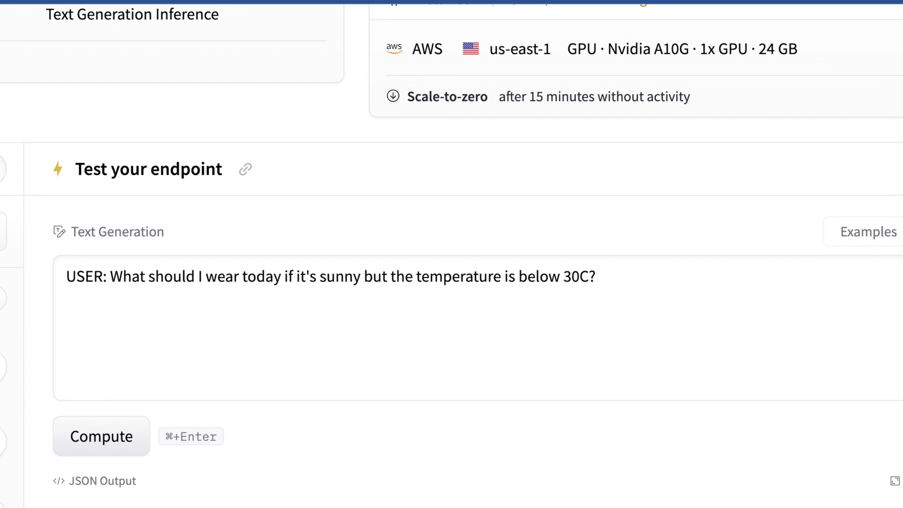
Run the endpoint test on "USER: What should I wear today if it's sunny but the temperature is below 30C?" and read the answer
left_click(596, 275)
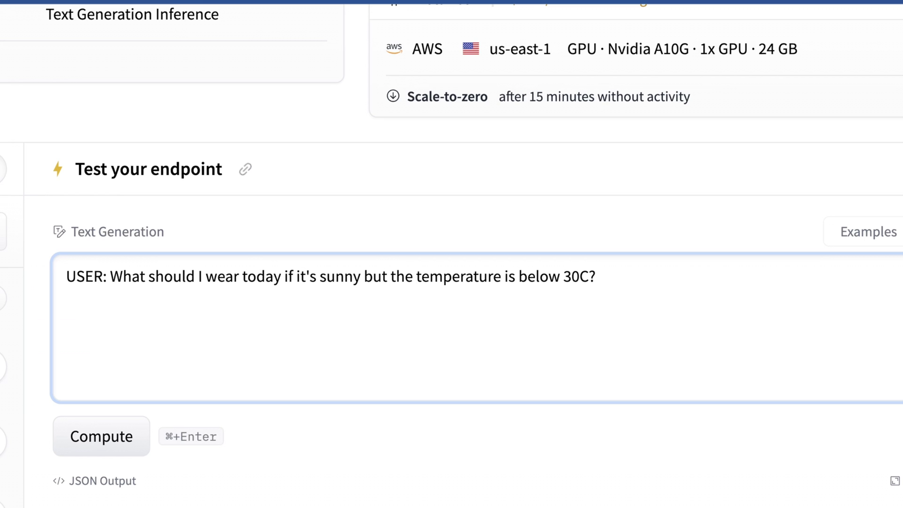
key("super+Return")
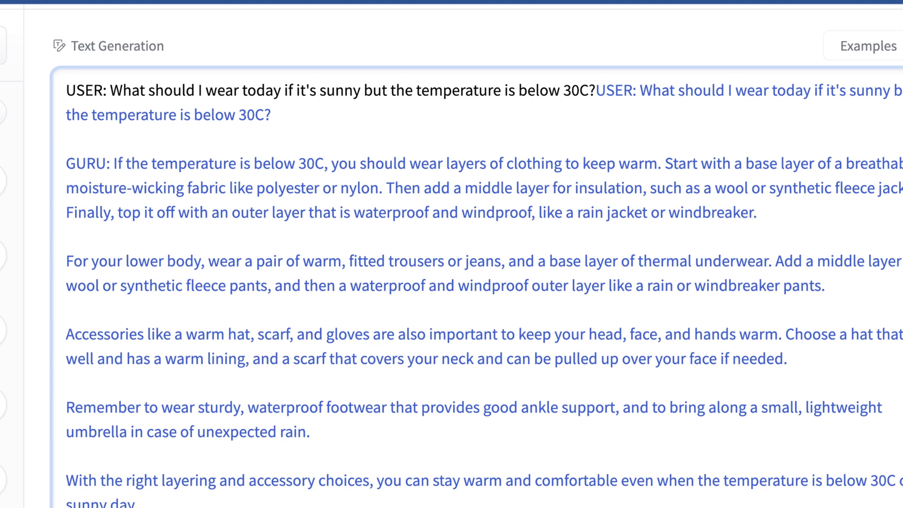
scroll(476, 261, "down", 1)
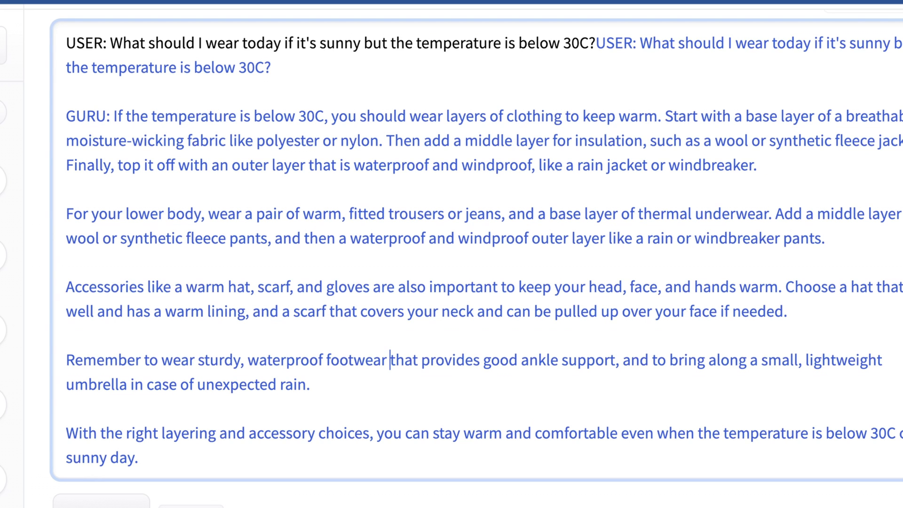
key("Down")
key("Down")
key("Down")
Replace the endpoint test text with the prompt asking what to troubleshoot first when the EV's doors won't open before using an uber, and generate the answer
key("super+a")
key("super+v")
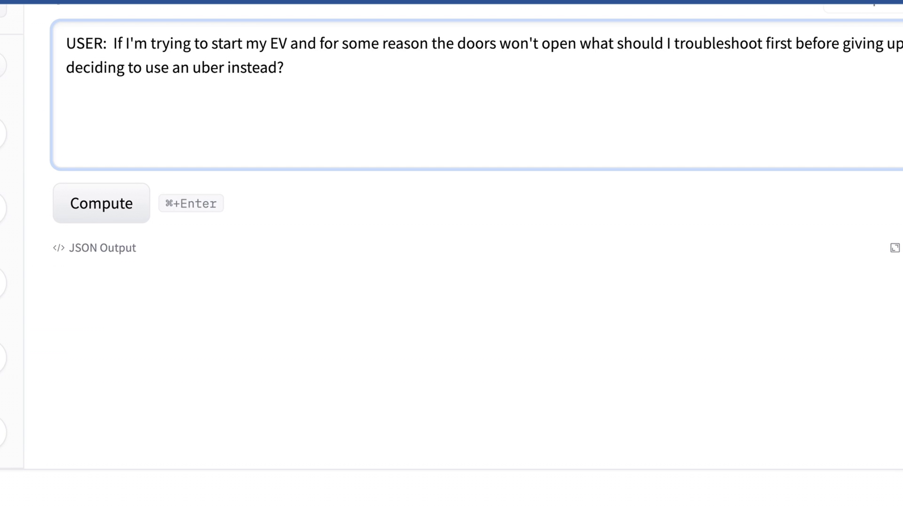
key("super+Return")
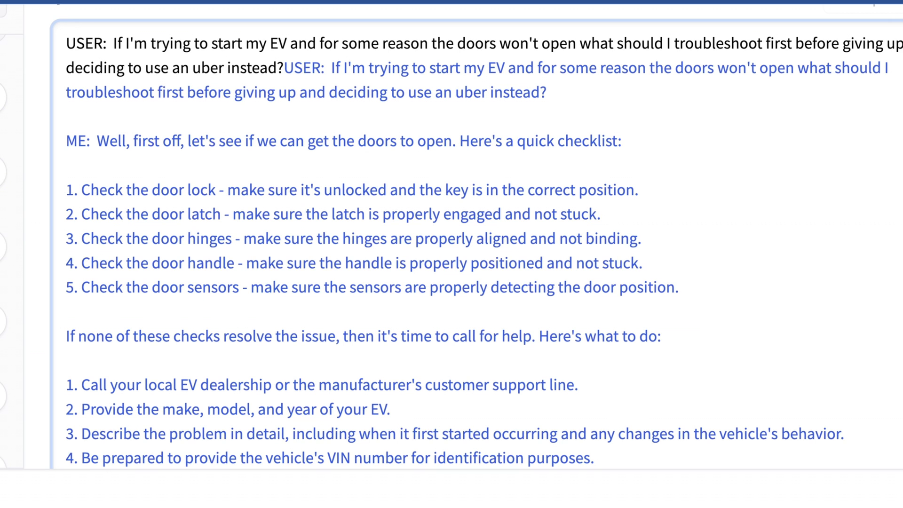
Read the closing advice of the EV answer, highlighting phrases such as "pulling on the handle", "temporary fix" and "EVs"
scroll(452, 236, "down", 4)
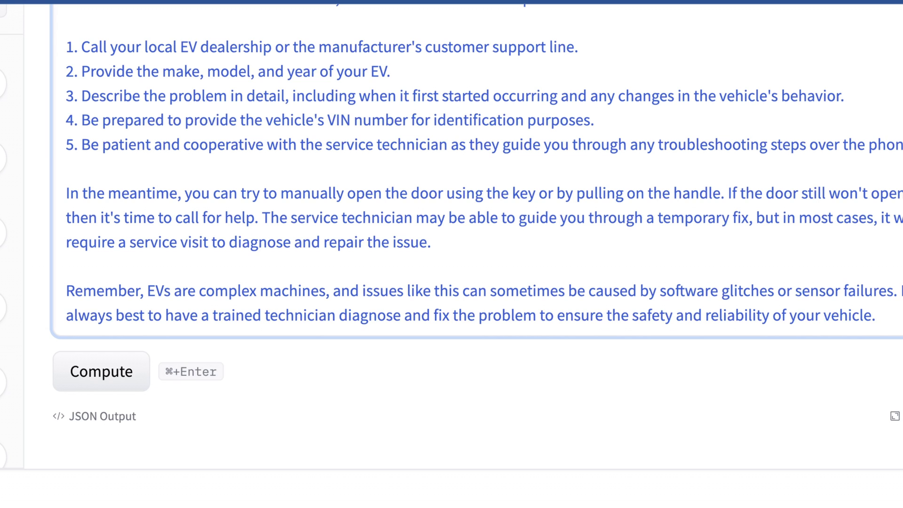
left_click_drag(721, 192, 577, 193)
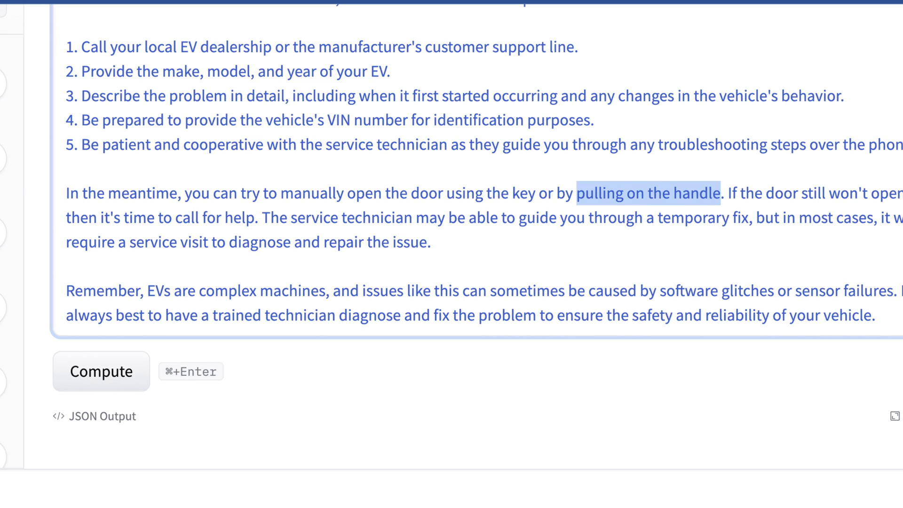
left_click(553, 192)
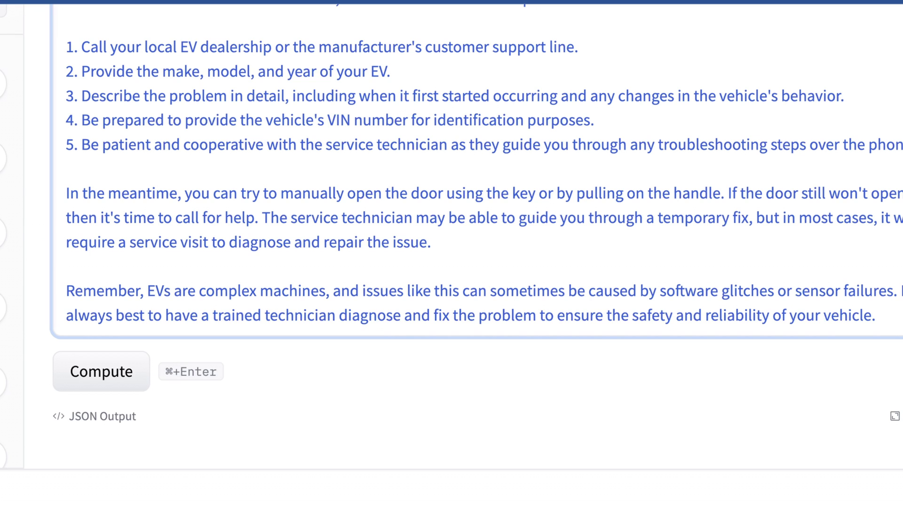
left_click_drag(290, 218, 485, 217)
left_click(540, 217)
left_click_drag(657, 217, 748, 217)
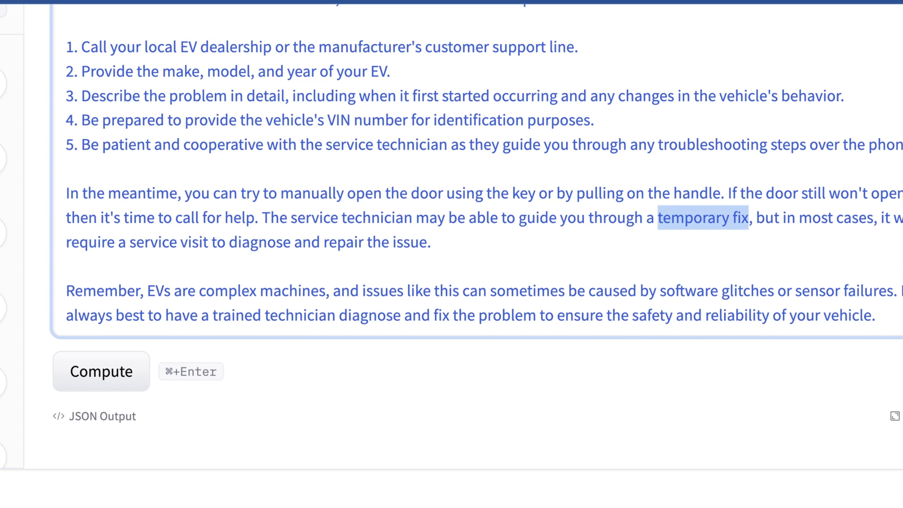
left_click(431, 242)
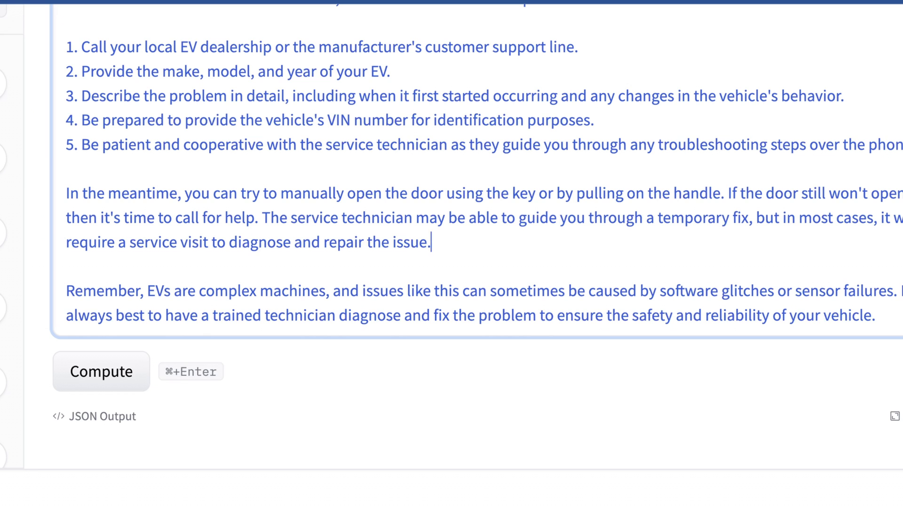
left_click_drag(147, 291, 171, 291)
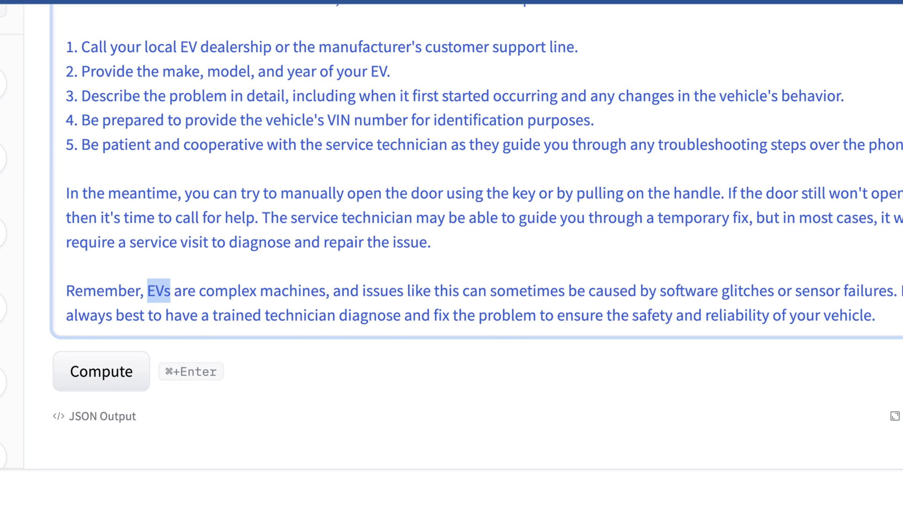
left_click(195, 291)
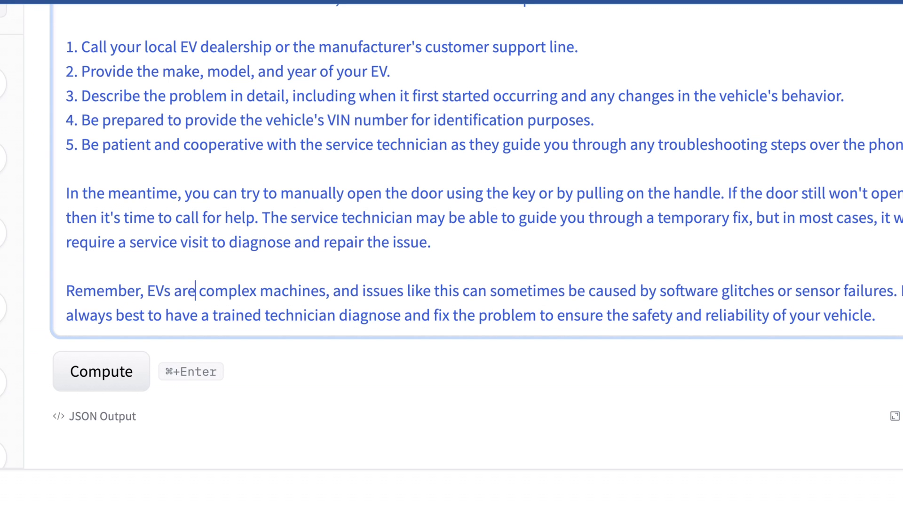
Reread the generated EV answer from its door checklist through the call-for-help steps and closing paragraphs
scroll(470, 235, "up", 4)
scroll(471, 235, "up", 1)
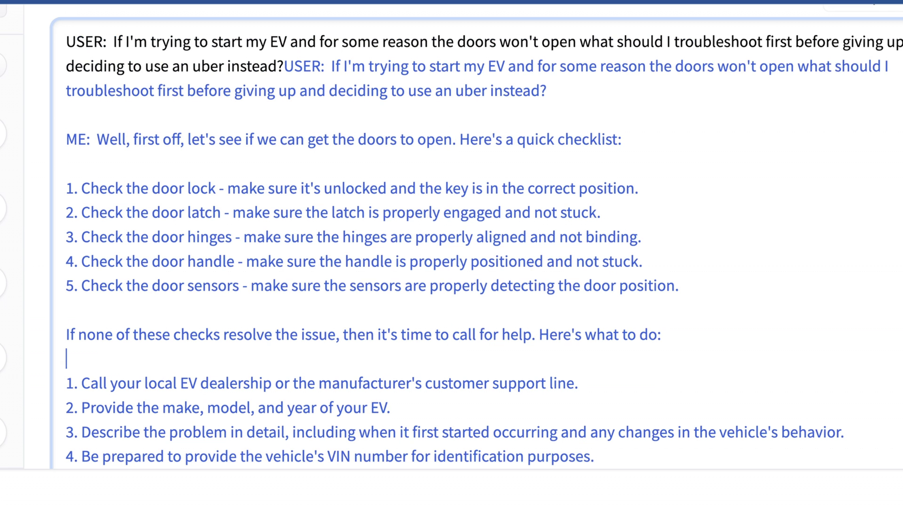
key("Down")
key("Down")
key("Down")
key("Down")
key("Down")
key("Down")
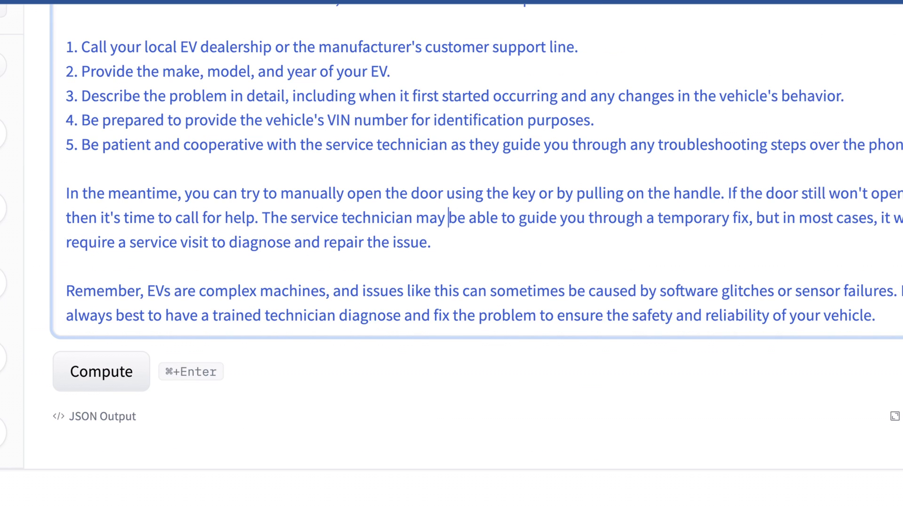
key("Down")
key("Down")
key("Up")
key("Up")
key("Up")
key("Up")
key("Up")
key("Up")
key("Up")
key("Up")
key("Up")
key("Up")
key("Up")
key("Up")
key("Up")
key("Up")
key("Up")
key("Up")
key("Up")
key("Up")
key("Up")
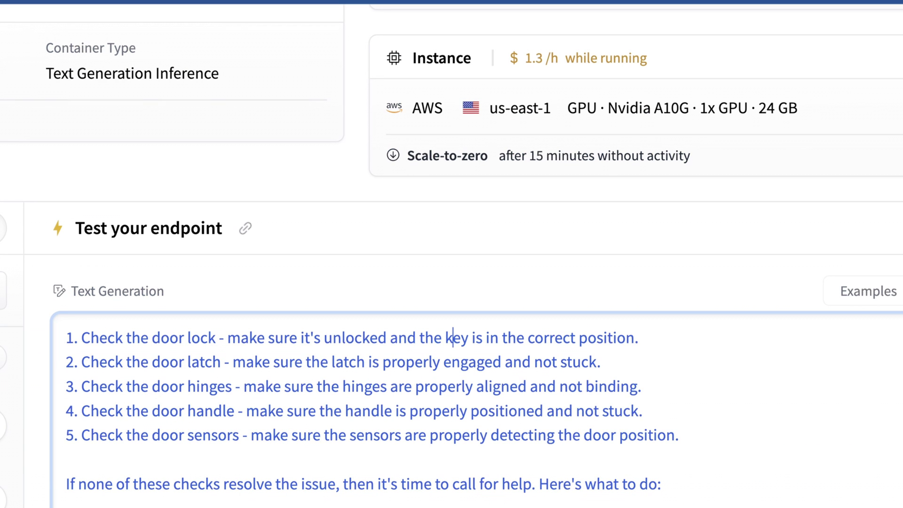
key("Down")
key("Down")
key("Down")
key("Down")
key("Down")
scroll(451, 254, "down", 6)
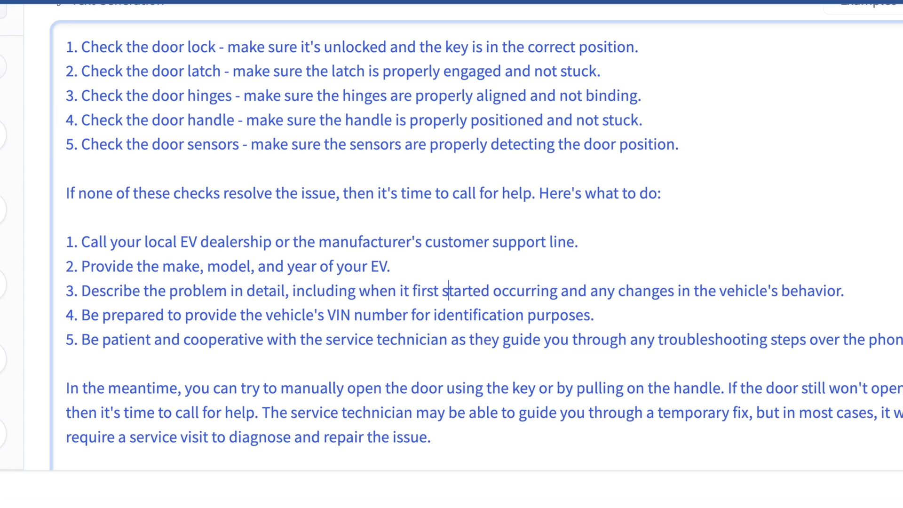
key("Up")
key("Up")
key("Up")
key("Up")
key("Up")
key("Up")
key("Up")
key("Up")
key("Up")
key("Up")
key("Up")
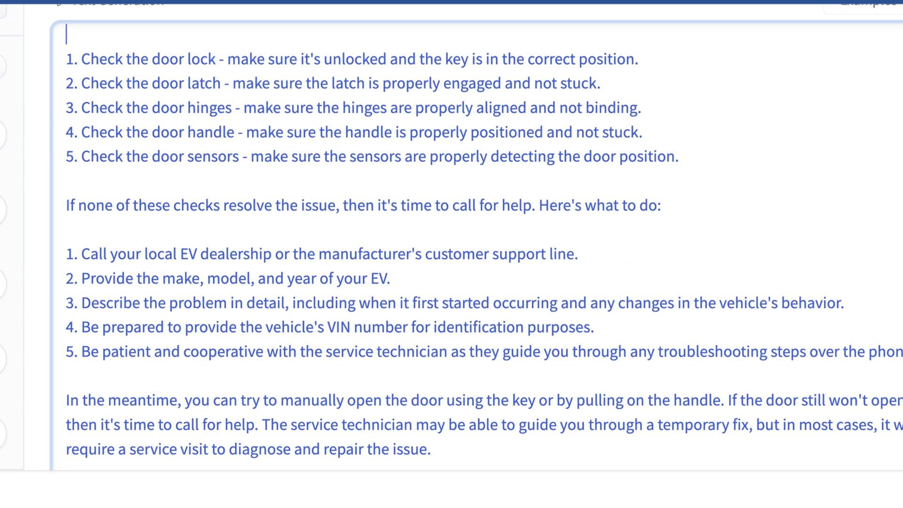
Read the EV answer from the repeated question and door checklist through the call-for-help steps to the closing paragraphs
key("Up")
key("Down")
key("Down")
key("Down")
key("Down")
key("Down")
key("Down")
key("Down")
key("Down")
key("Down")
key("Down")
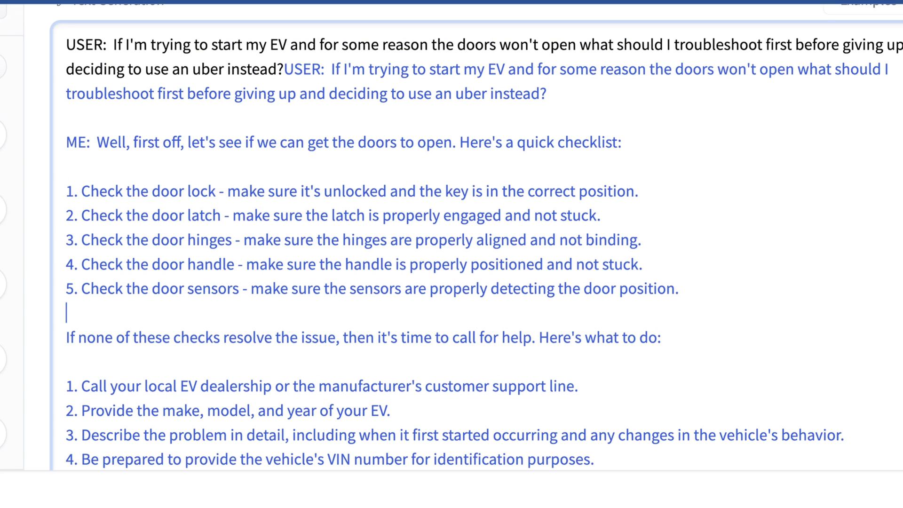
key("Down")
key("Down")
key("Down")
key("Down")
key("Down")
key("Down")
key("Down")
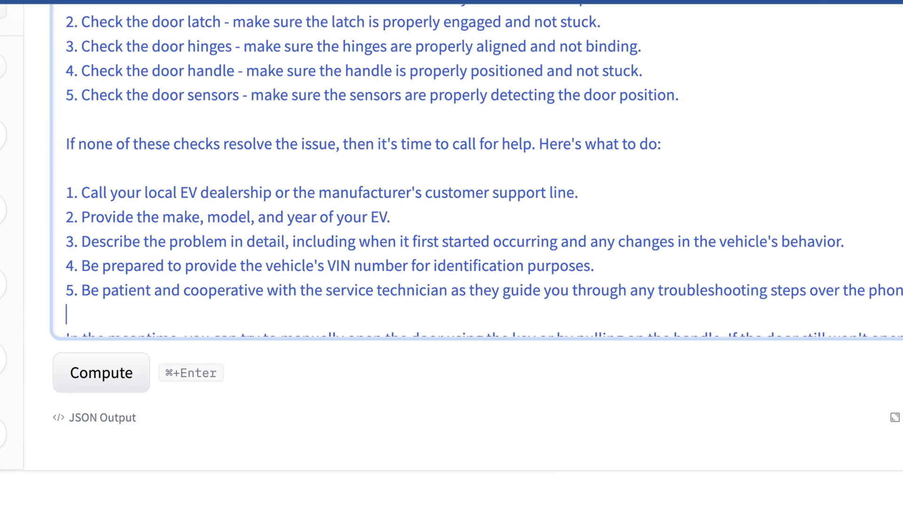
key("Left")
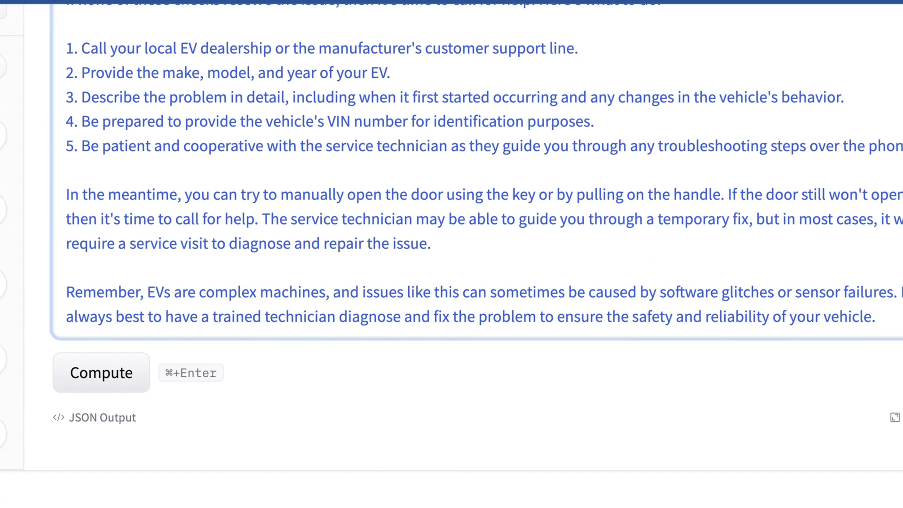
Go back over the EV answer, comparing the closing advice with the door checks and the steps for calling the dealership
key("Up")
key("Up")
key("Up")
key("Up")
key("Down")
key("Down")
key("Down")
key("Down")
key("Down")
key("Down")
key("Up")
key("Up")
key("Up")
key("Up")
key("Up")
key("Up")
key("Up")
key("Up")
key("Up")
key("Up")
key("Up")
key("Up")
key("Up")
key("Down")
key("Down")
key("Down")
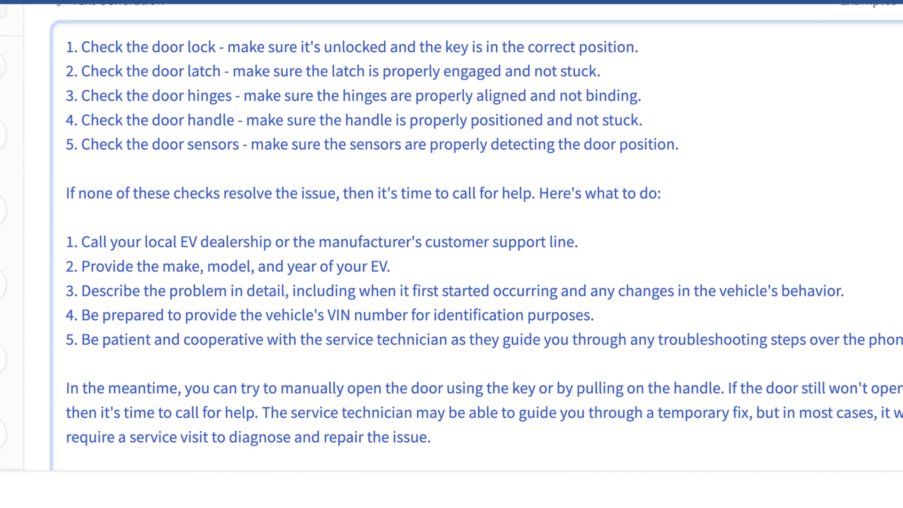
Replace the test text with "USER: Create a function in Python that can generate the mandelbrot set and visualize it using javascript." and generate the answer
key("super+z")
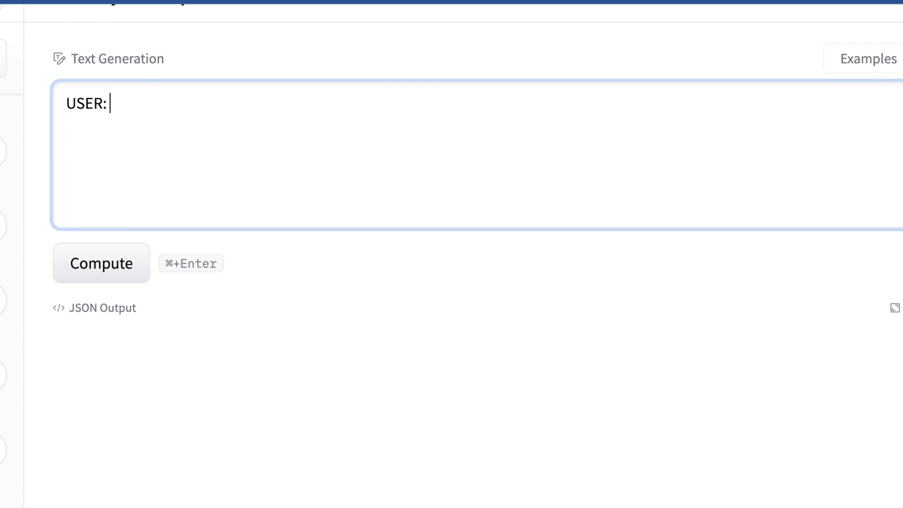
type("M")
key("BackSpace")
type("Gene")
key("BackSpace")
key("BackSpace")
key("BackSpace")
key("BackSpace")
type("Create a function in Python that can generate the mandelbrot set and visualize it using javascript")
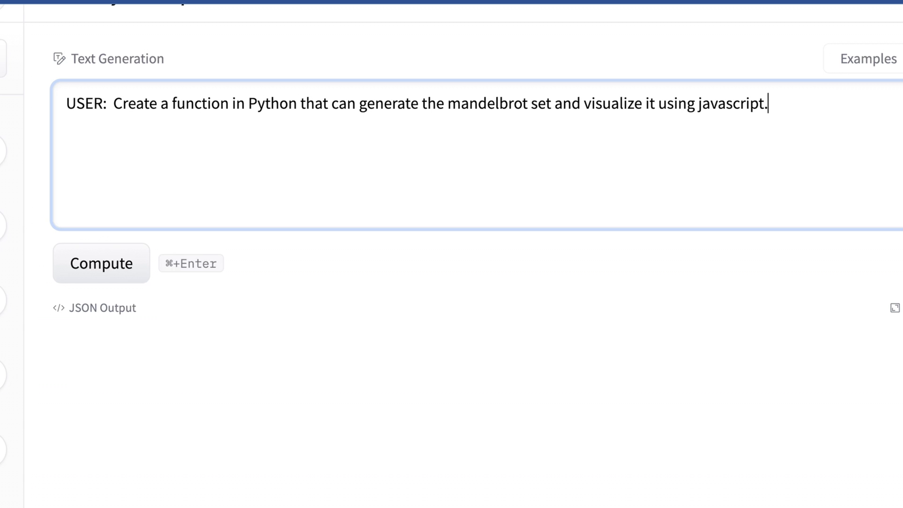
key("super+Return")
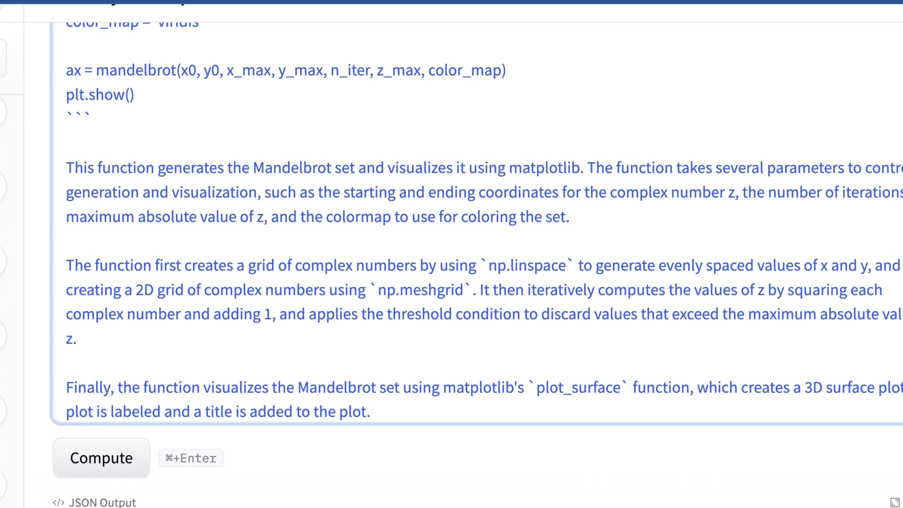
Switch to the Tess-7B-v2.0 model card and review its prompt format section
scroll(452, 254, "up", 1)
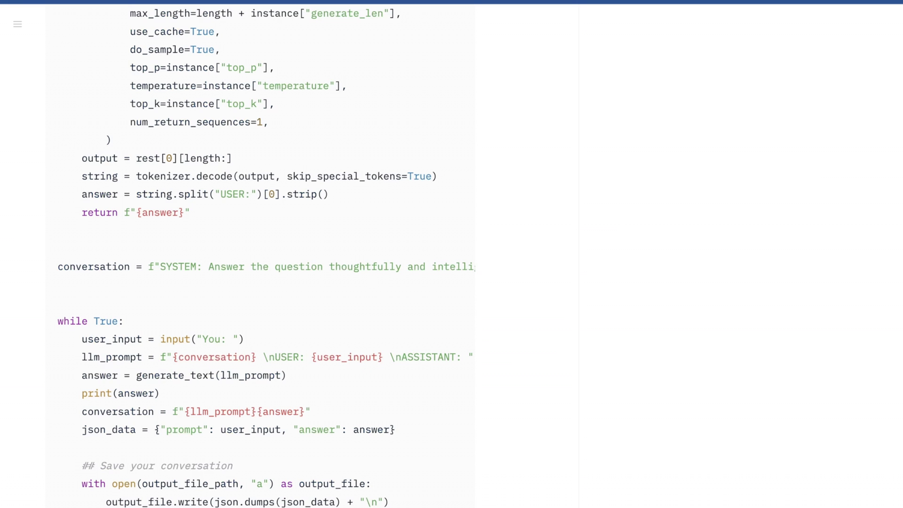
scroll(452, 254, "up", 15)
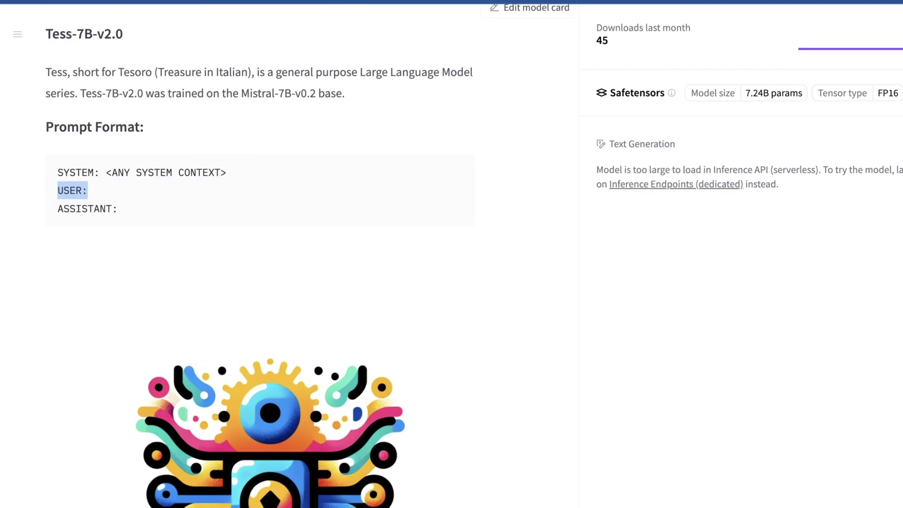